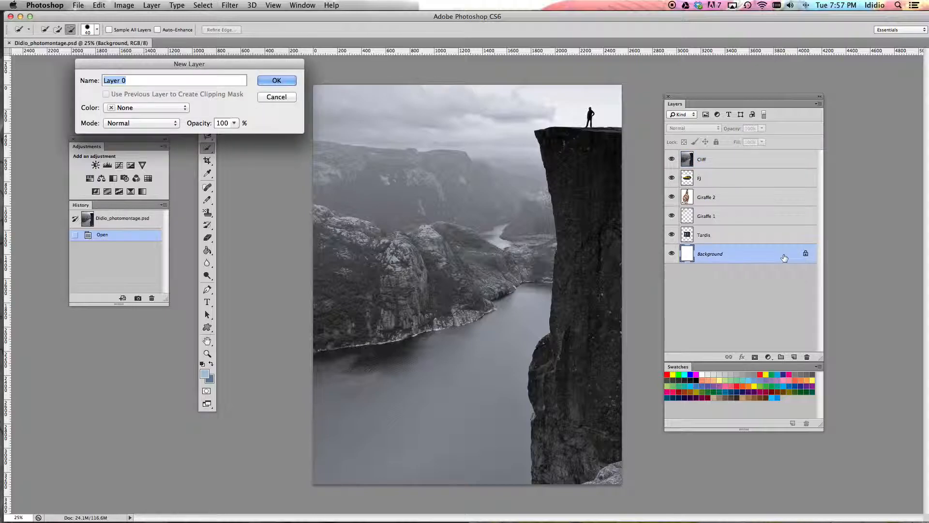
- Convert the Background into a regular layer and delete it
click(276, 82)
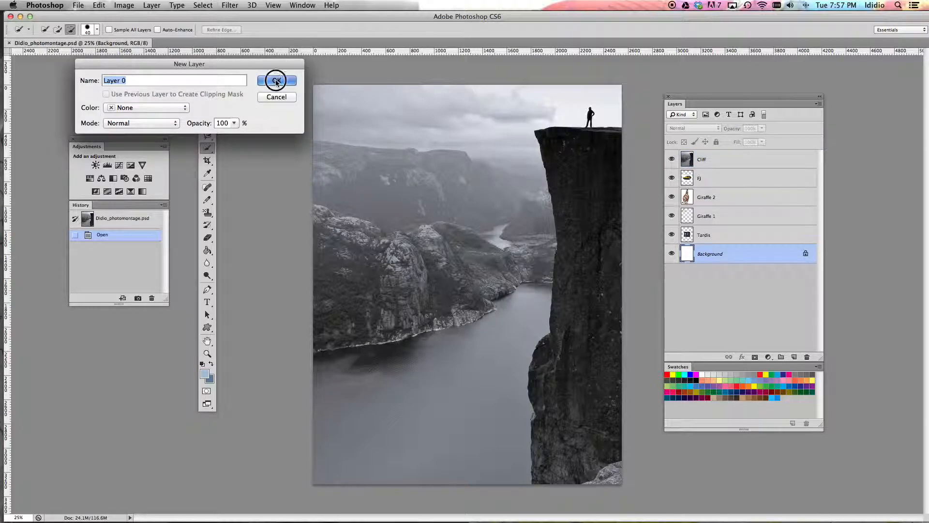
drag(776, 254, 809, 359)
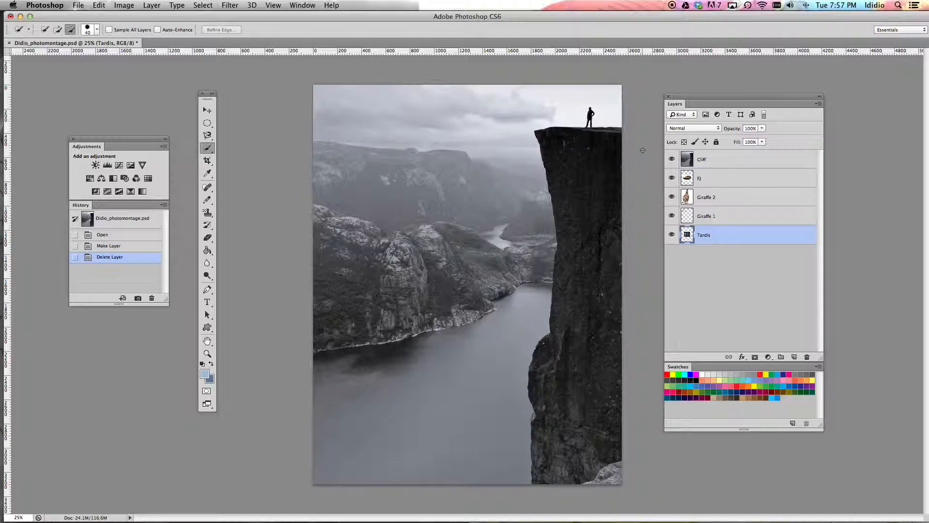
- Move the Cliff layer to the bottom of the layer stack and hide every layer except FJ
click(724, 161)
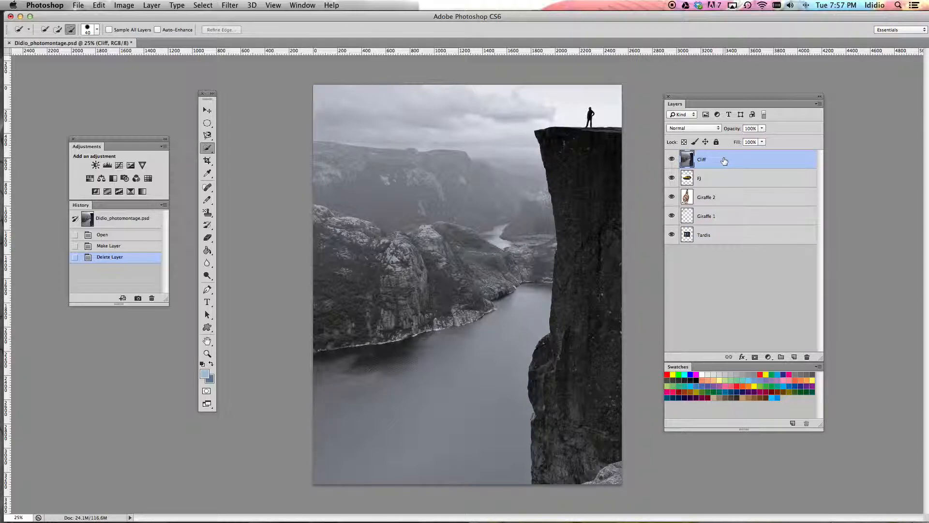
drag(726, 160, 721, 247)
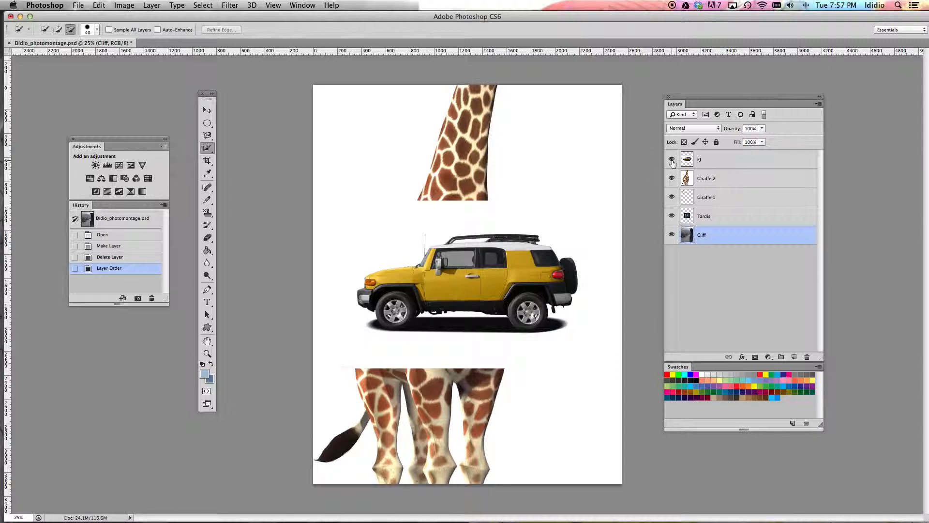
drag(672, 179, 672, 216)
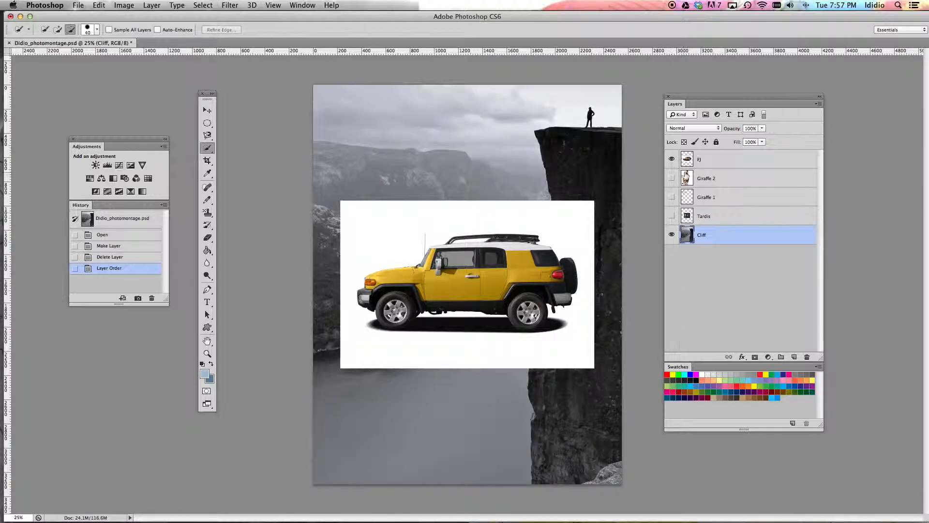
click(672, 235)
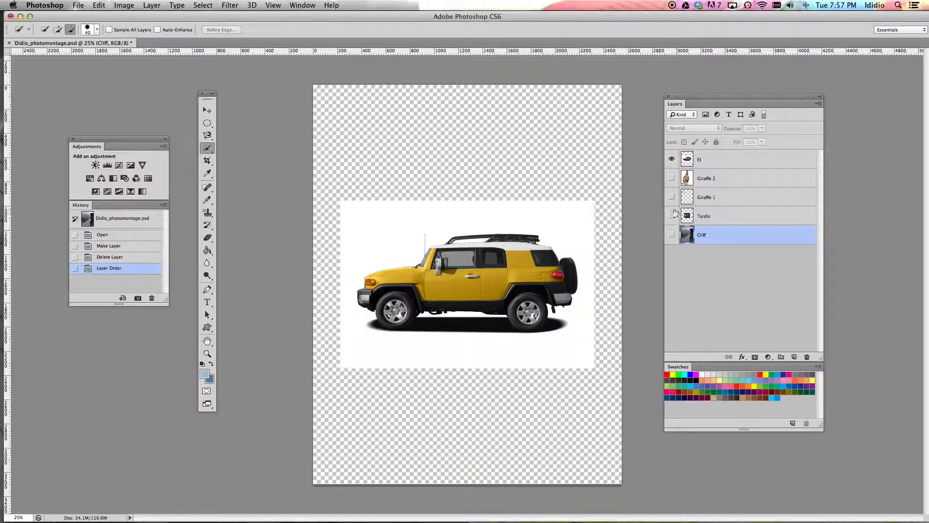
- Select the white background around the yellow car on the FJ layer with the Magic Wand tool
click(207, 135)
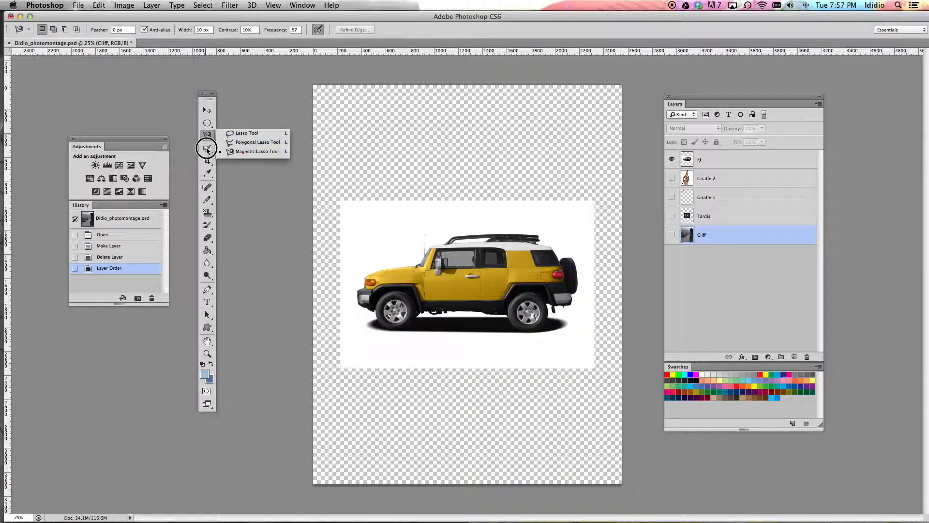
click(207, 150)
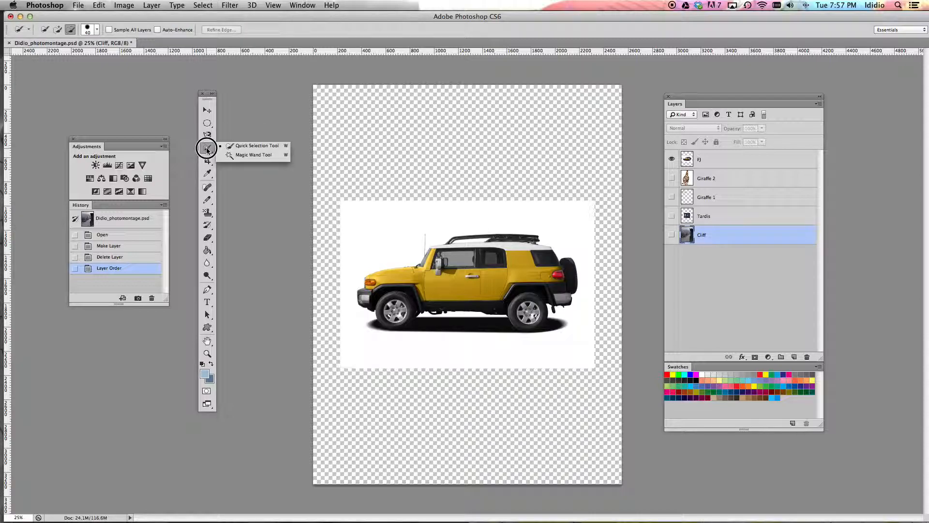
click(256, 161)
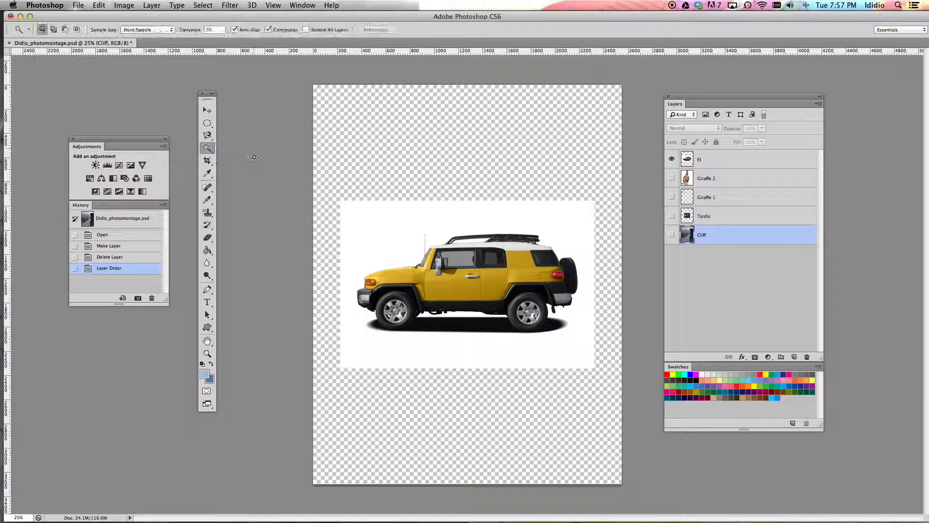
click(380, 224)
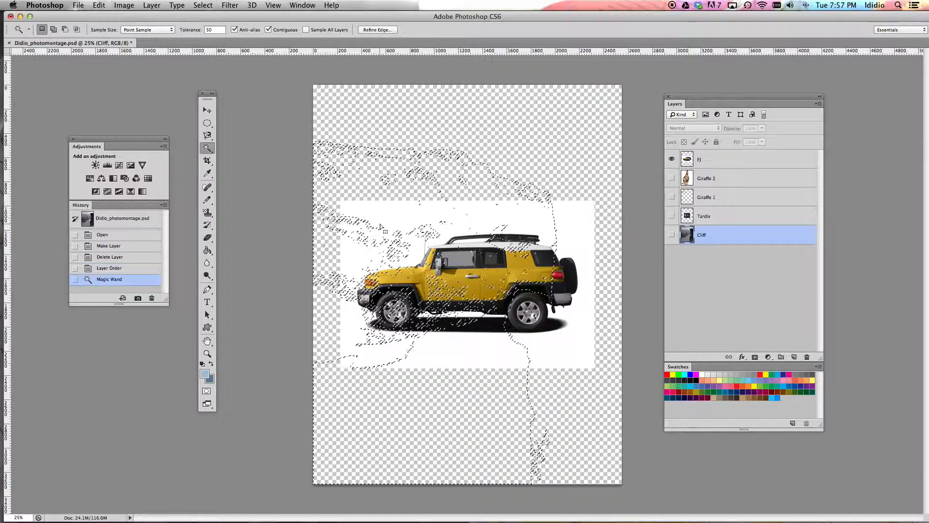
click(717, 159)
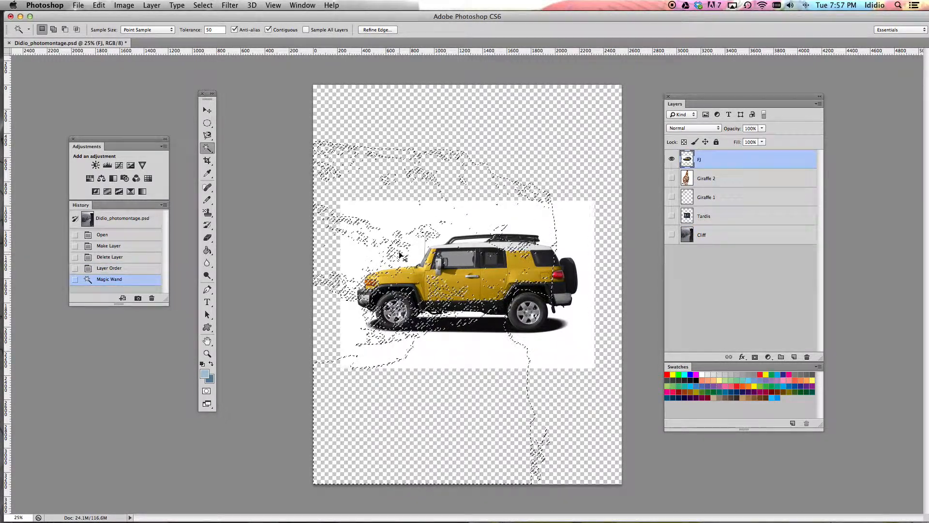
key(super+d)
click(382, 224)
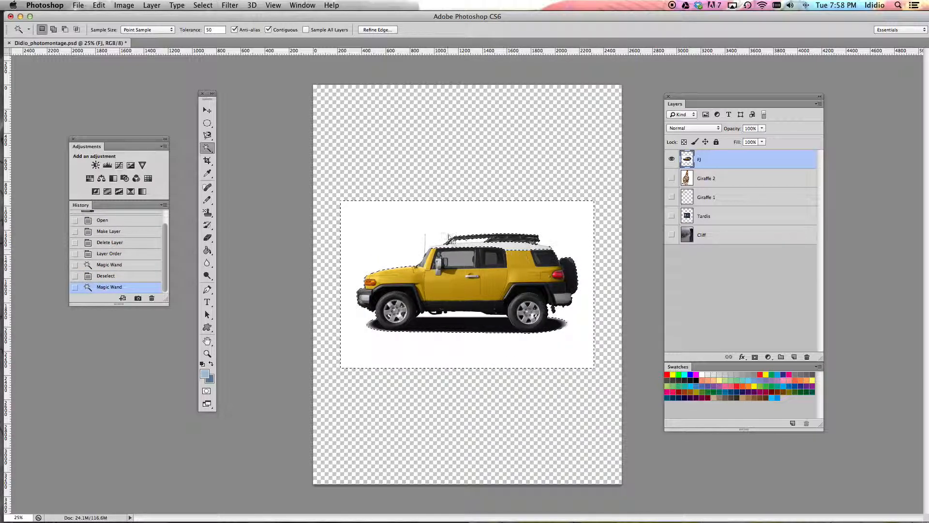
- Subtract the car's white roof and the area beside its antenna from the selection with the Quick Selection tool
click(207, 149)
drag(207, 150, 242, 148)
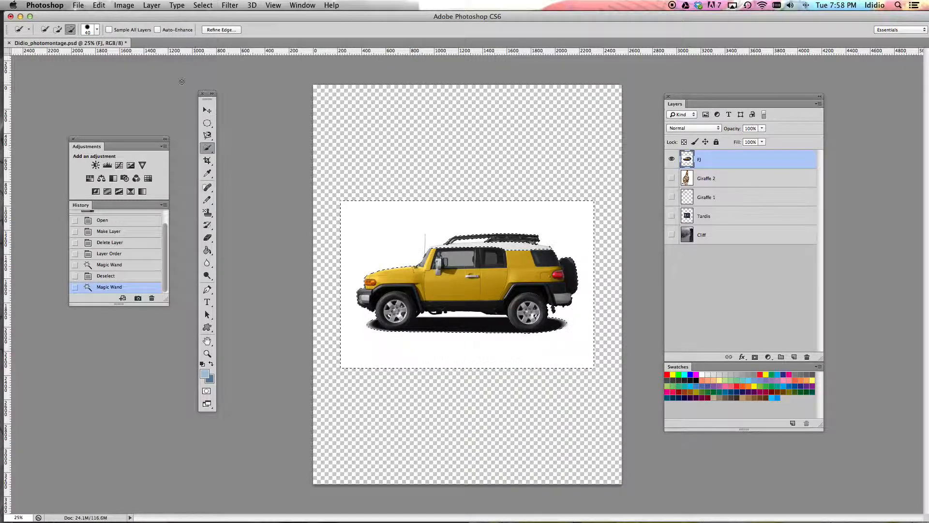
click(69, 33)
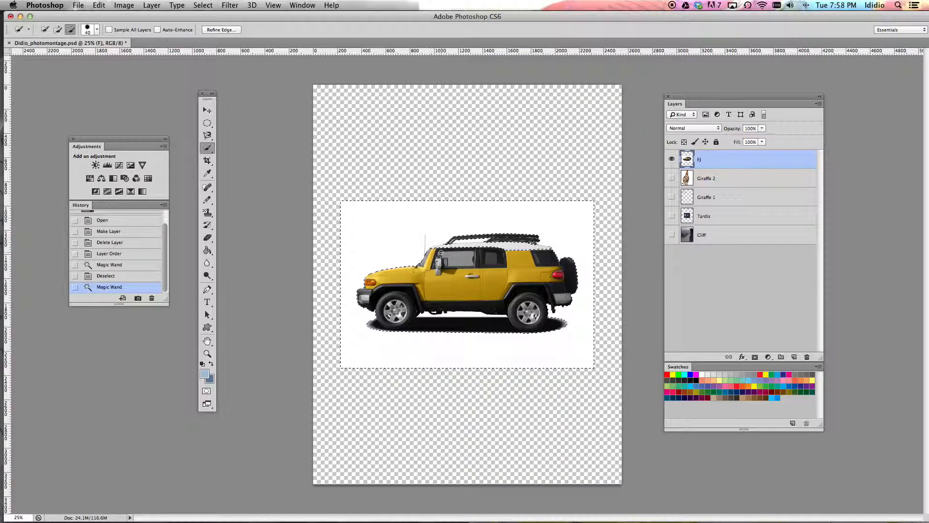
key(super+equal)
key(super+equal)
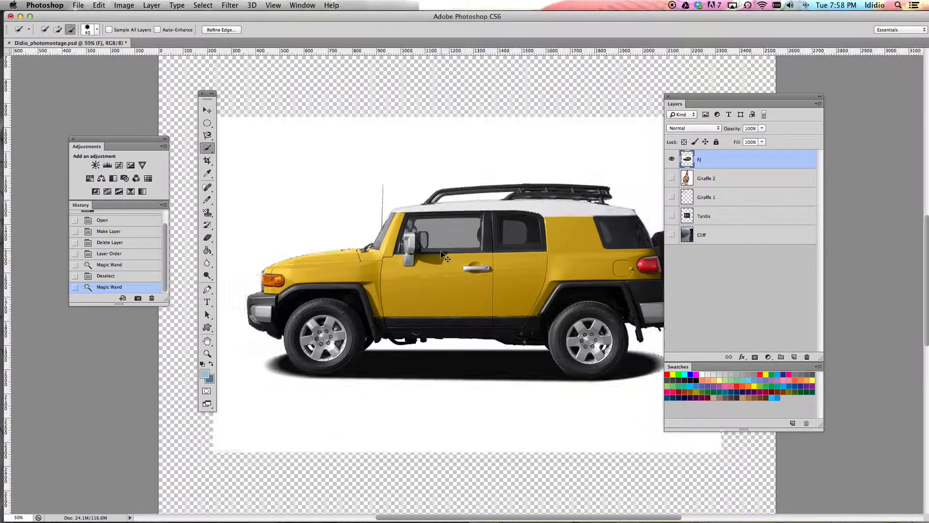
drag(528, 224, 487, 222)
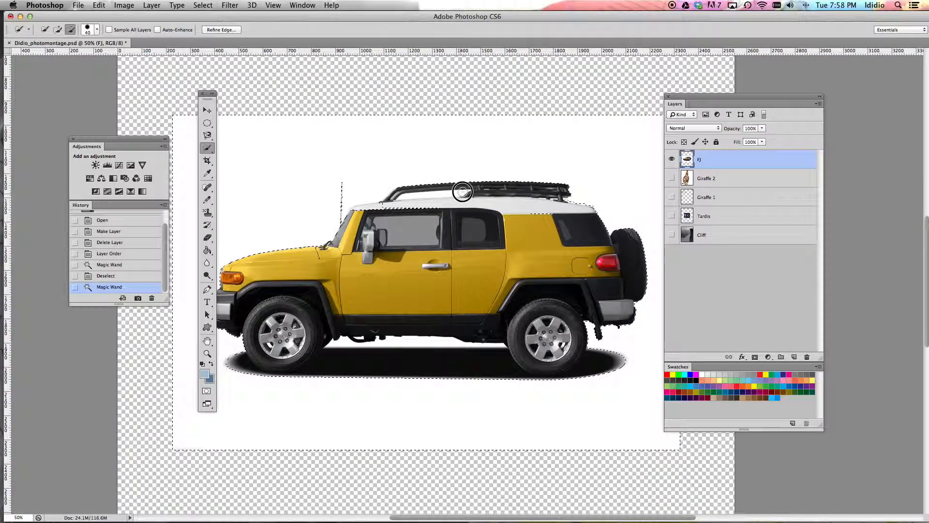
drag(356, 208, 533, 199)
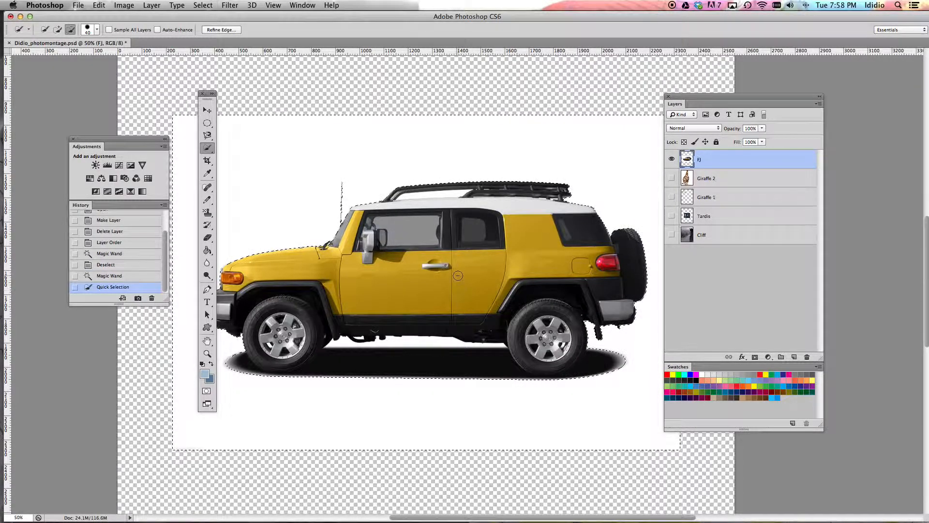
key(super+minus)
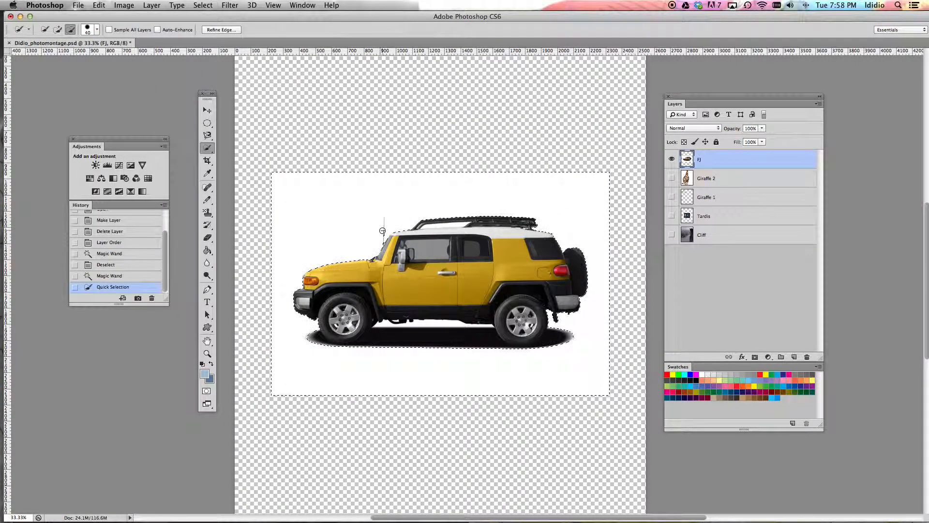
drag(382, 248, 383, 234)
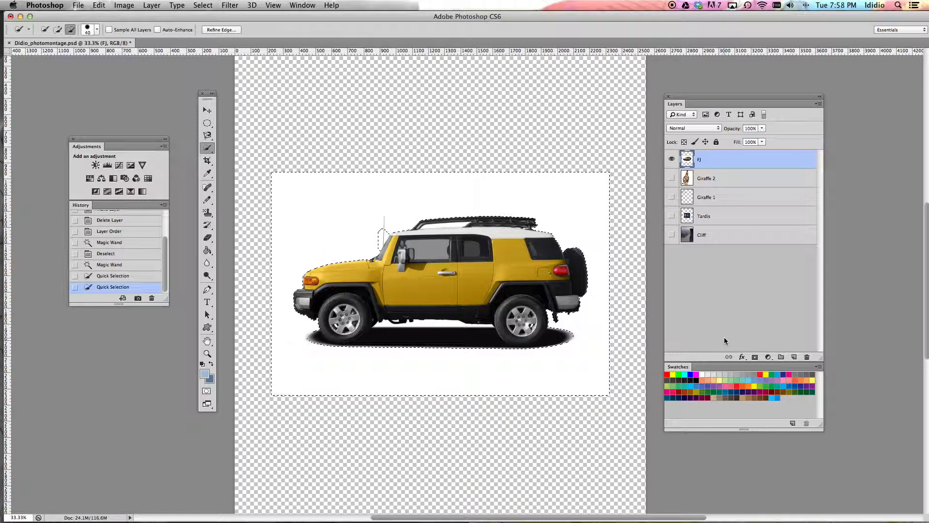
- Invert the selection and add a layer mask to the FJ layer so only the car shows
click(755, 358)
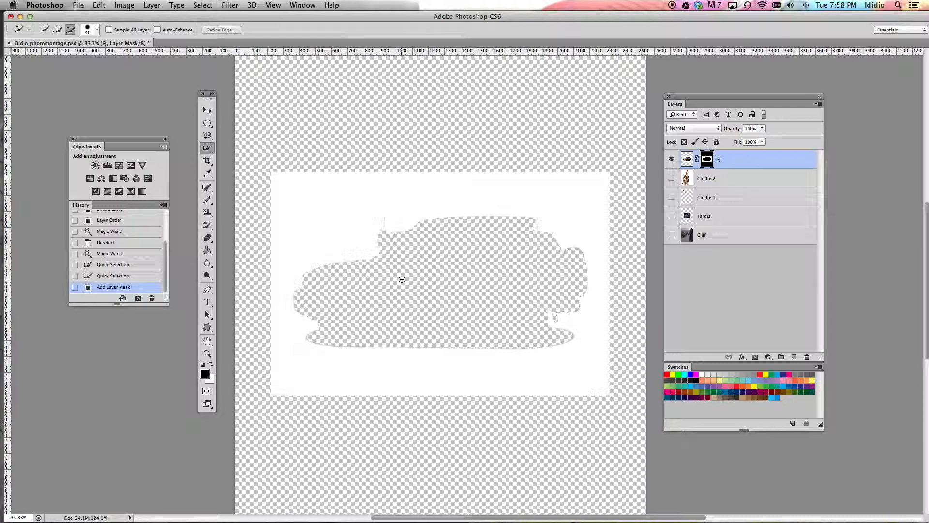
key(super+z)
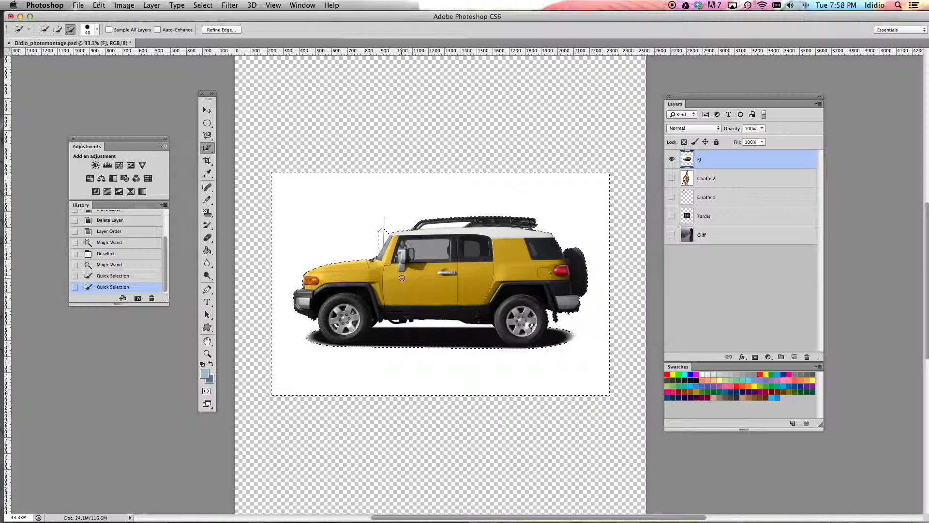
click(199, 9)
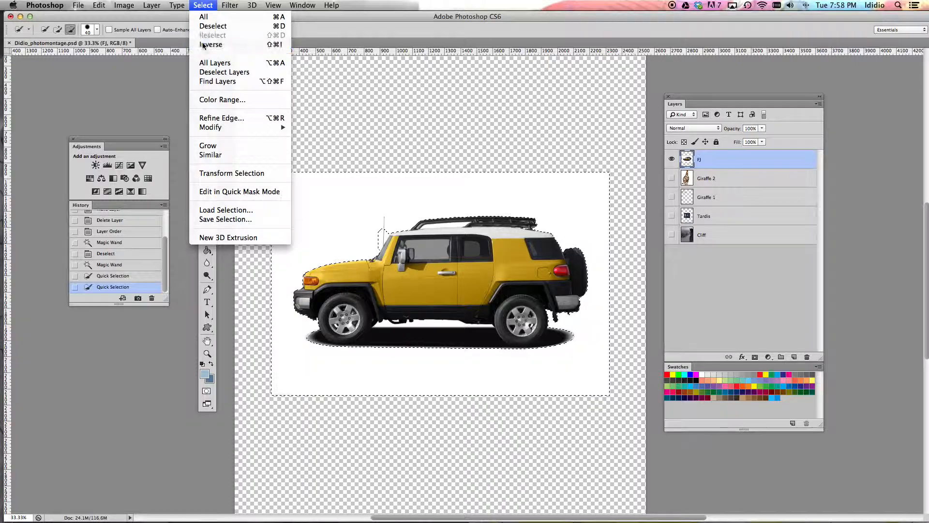
click(202, 43)
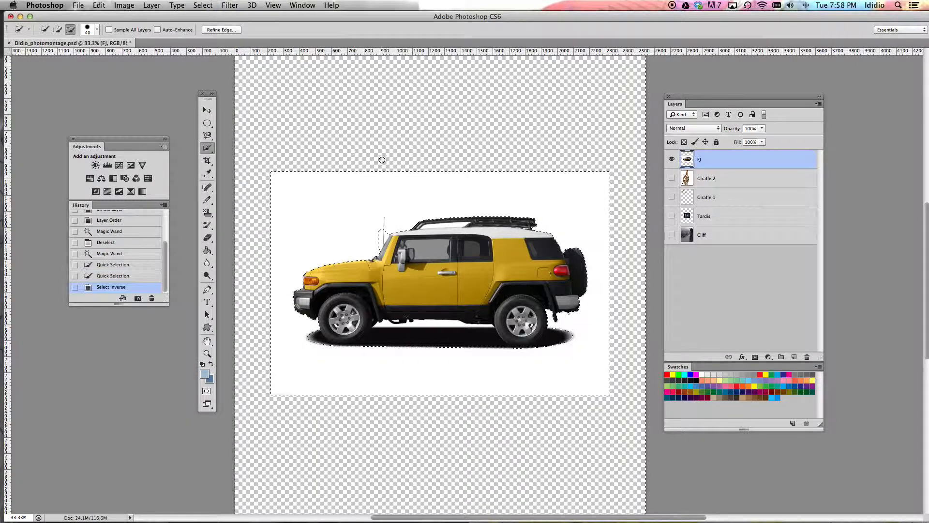
click(755, 357)
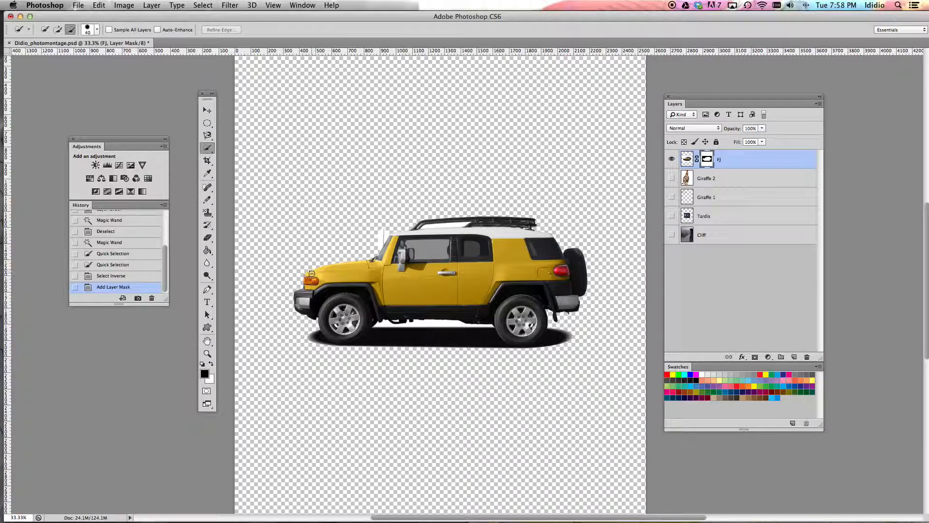
- Paint black on the FJ layer mask with a 24 px square brush to hide the white patch and antenna in front of the windshield
key(super+equal)
key(super+equal)
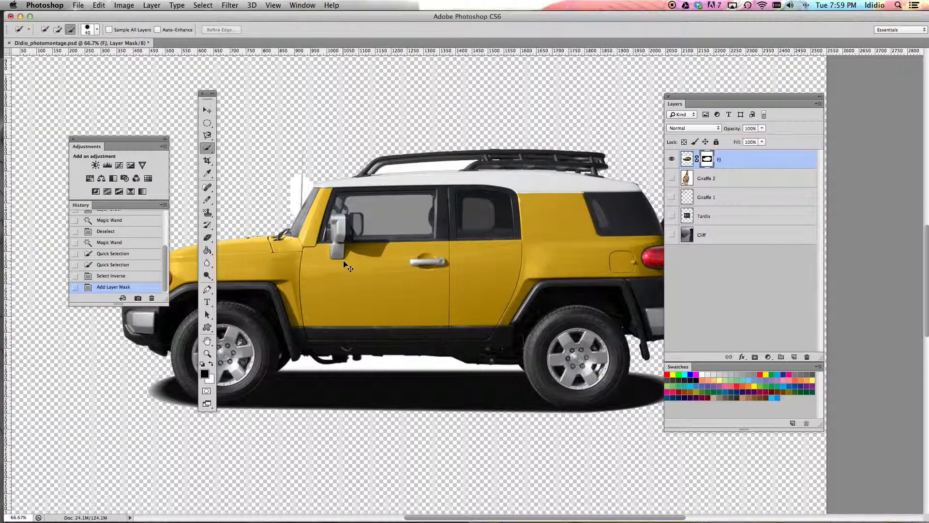
drag(388, 240, 478, 273)
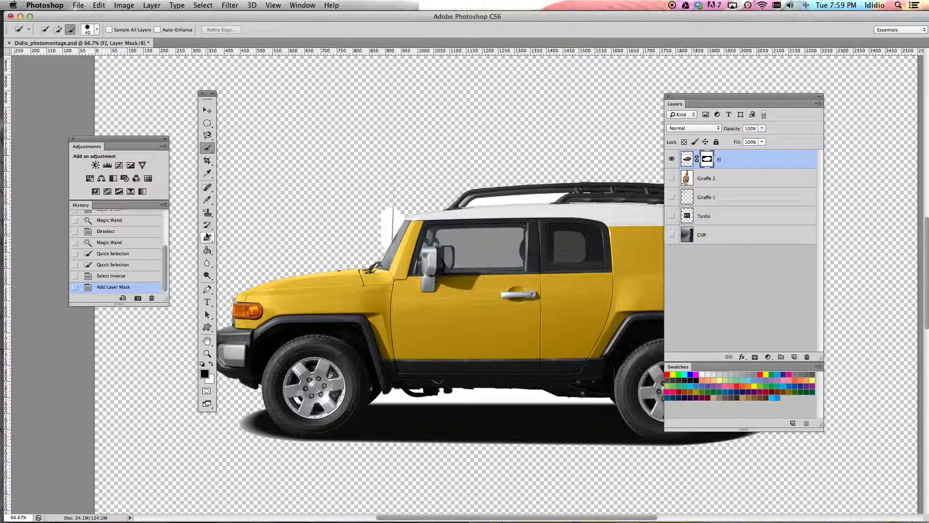
drag(208, 199, 245, 201)
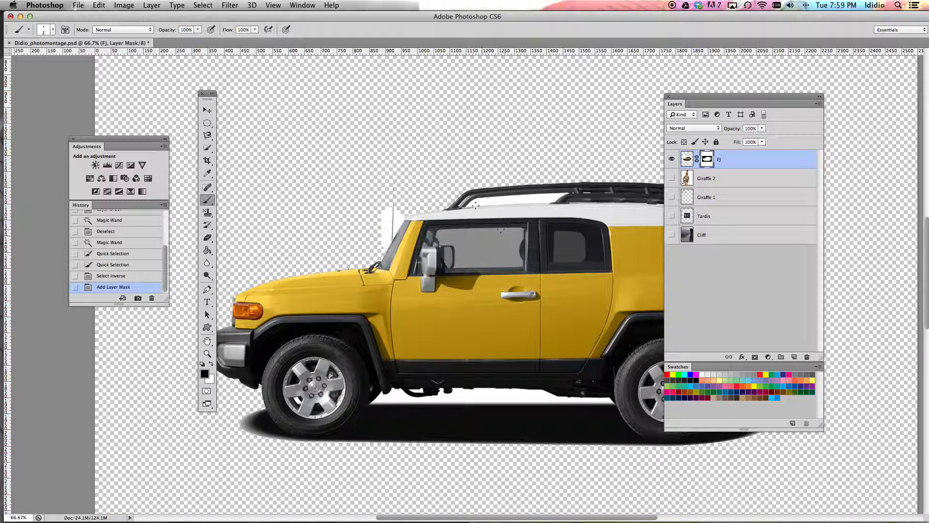
click(43, 30)
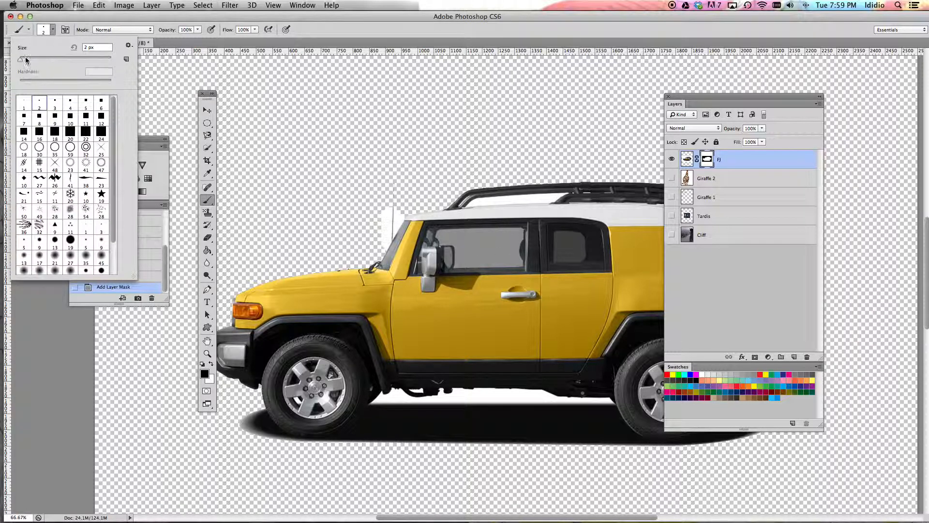
click(39, 117)
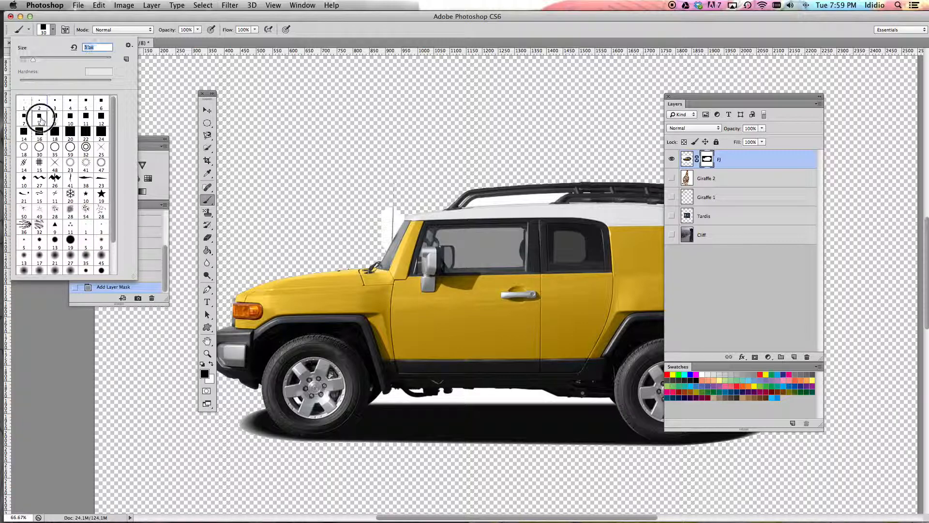
click(34, 60)
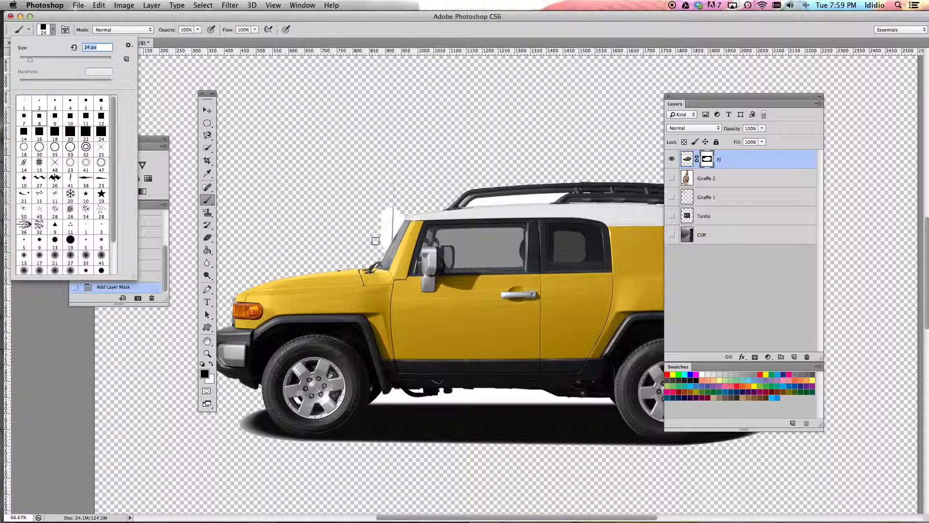
key(Return)
key(super+equal)
key(super+equal)
drag(286, 106, 470, 273)
mouse_move(419, 223)
mouse_down()
mouse_move(397, 259)
mouse_move(435, 237)
mouse_move(448, 247)
mouse_move(409, 291)
mouse_move(394, 290)
mouse_move(417, 257)
mouse_move(448, 259)
mouse_move(394, 342)
mouse_move(396, 310)
mouse_up()
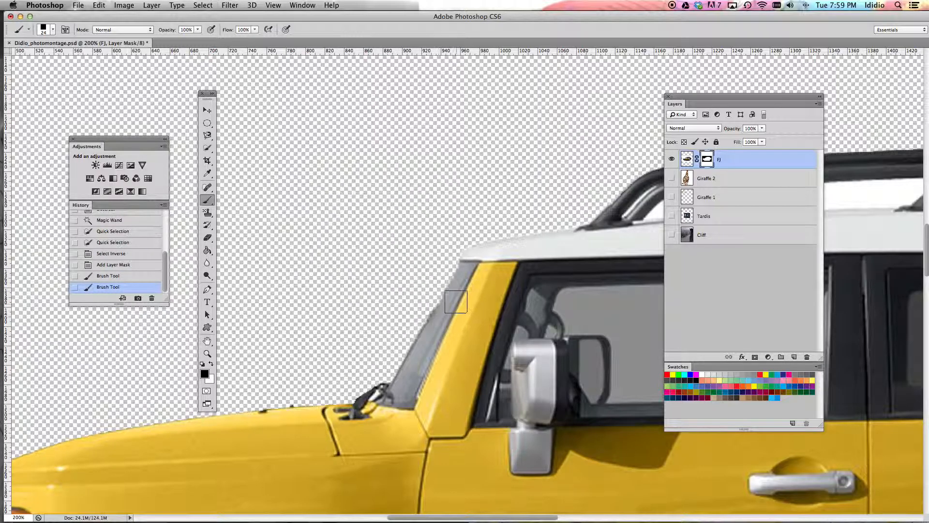
- Paint white on the FJ layer mask along the windshield's front edge to restore the erased parts
click(211, 364)
mouse_move(445, 315)
mouse_down()
mouse_move(470, 270)
mouse_move(451, 310)
mouse_move(471, 265)
mouse_up()
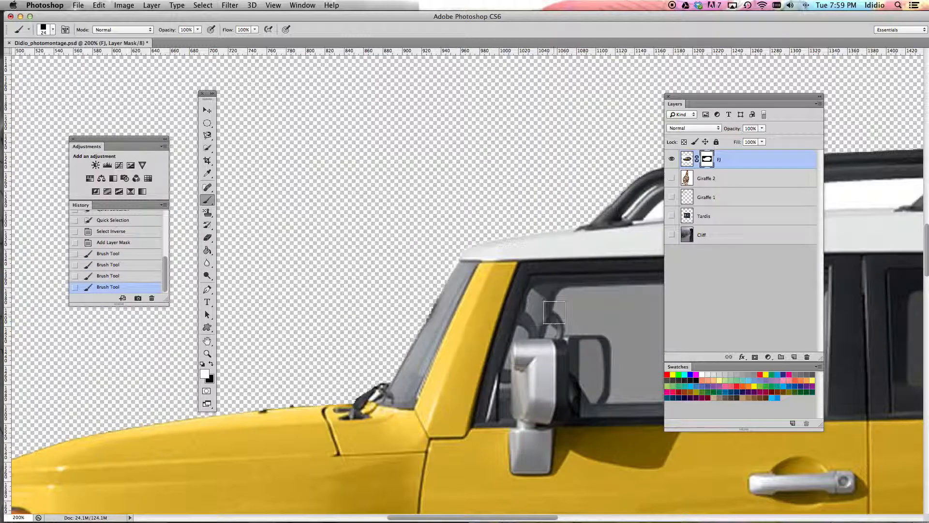
- Paint black on the FJ layer mask with a 12 px square brush to hide the white area between the roof rack and roof
drag(592, 297, 359, 288)
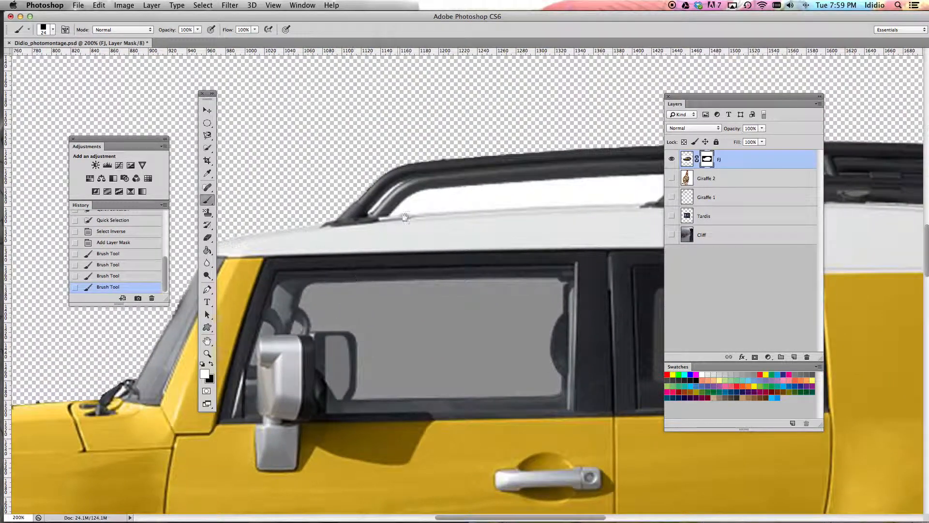
drag(547, 232, 491, 273)
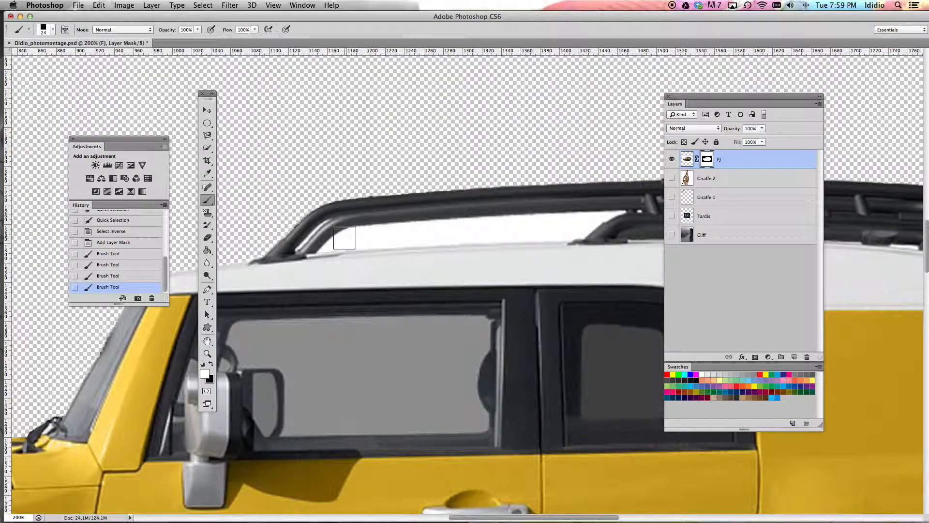
click(44, 29)
drag(25, 59, 22, 59)
click(492, 221)
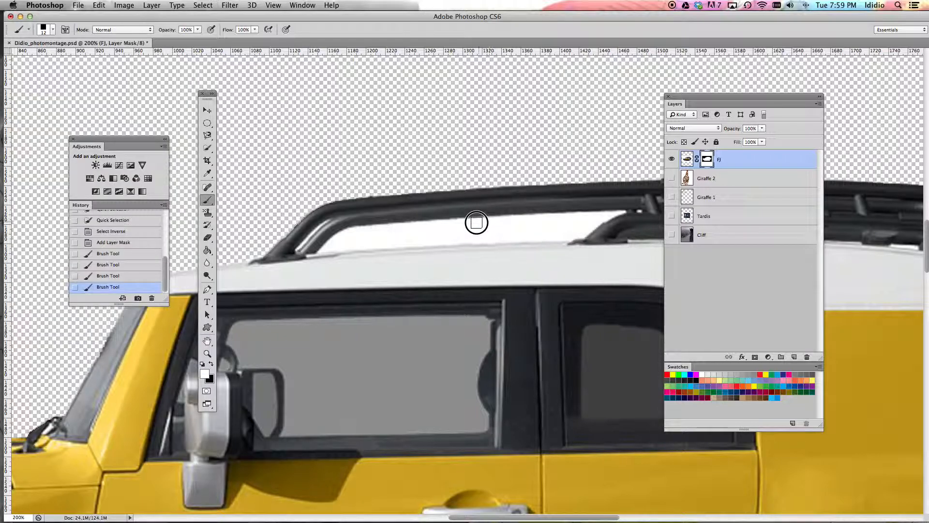
click(211, 365)
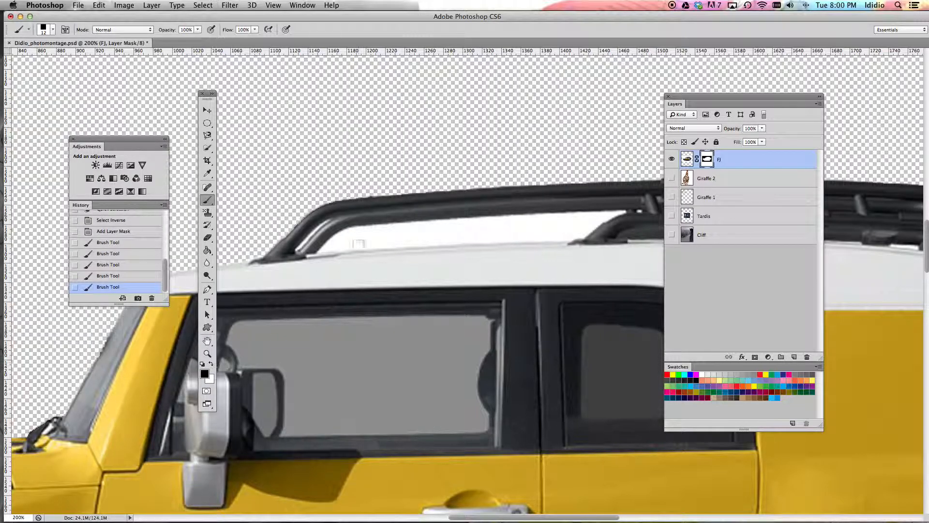
mouse_move(487, 229)
mouse_down()
mouse_move(492, 223)
mouse_move(417, 224)
mouse_move(342, 239)
mouse_move(548, 228)
mouse_move(596, 216)
mouse_move(527, 220)
mouse_up()
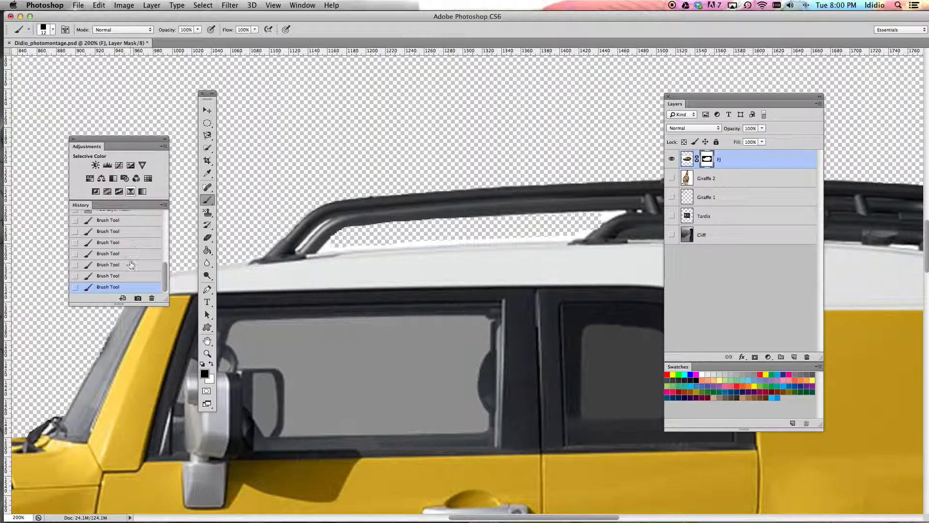
- Paint black on the mask with a 13 px soft round brush to clean the edges of the gap between rack and roof
scroll(98, 237, up, 10)
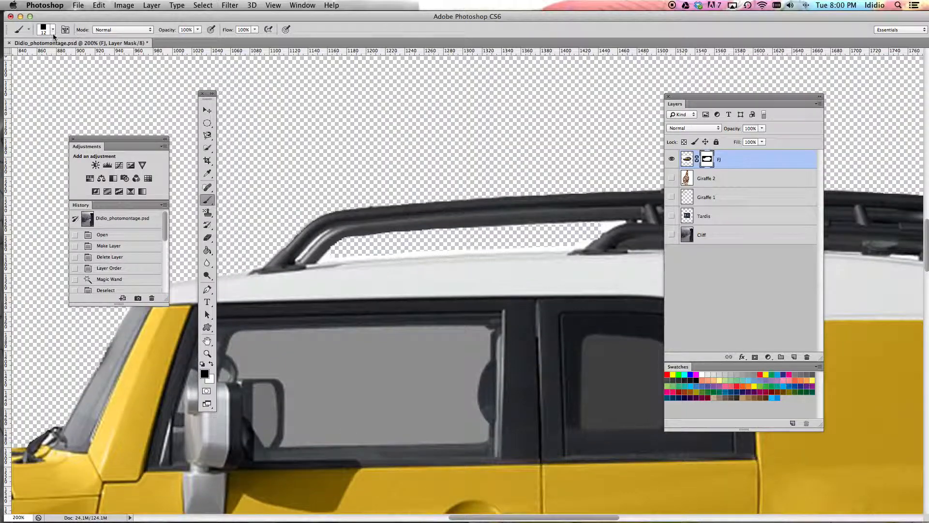
click(43, 30)
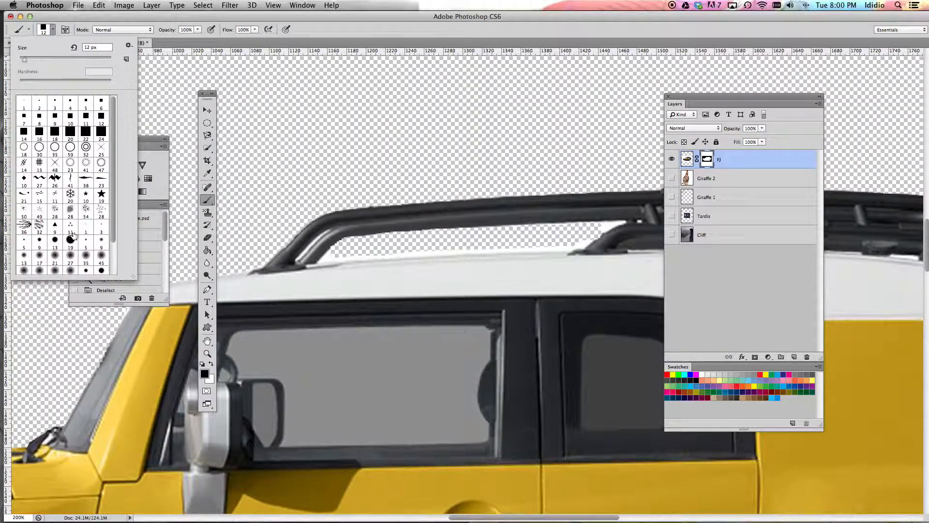
scroll(74, 235, down, 3)
click(23, 220)
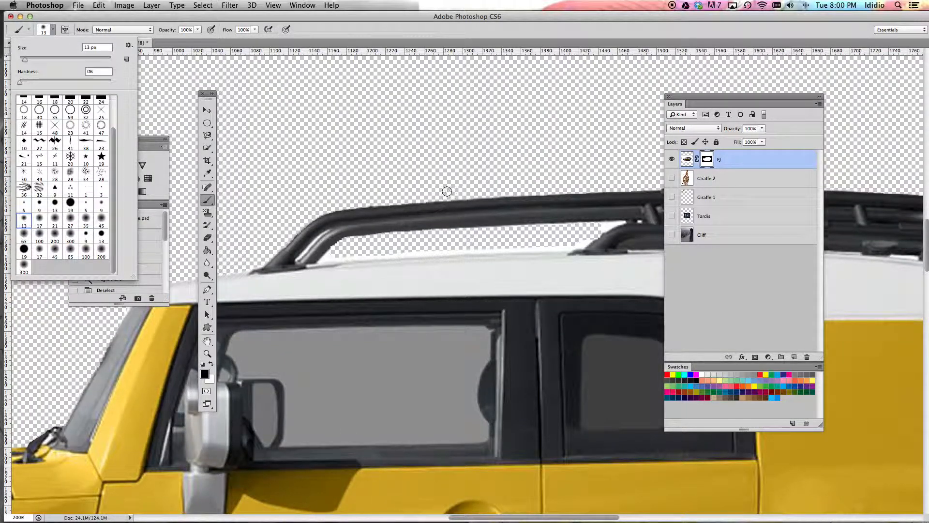
click(477, 248)
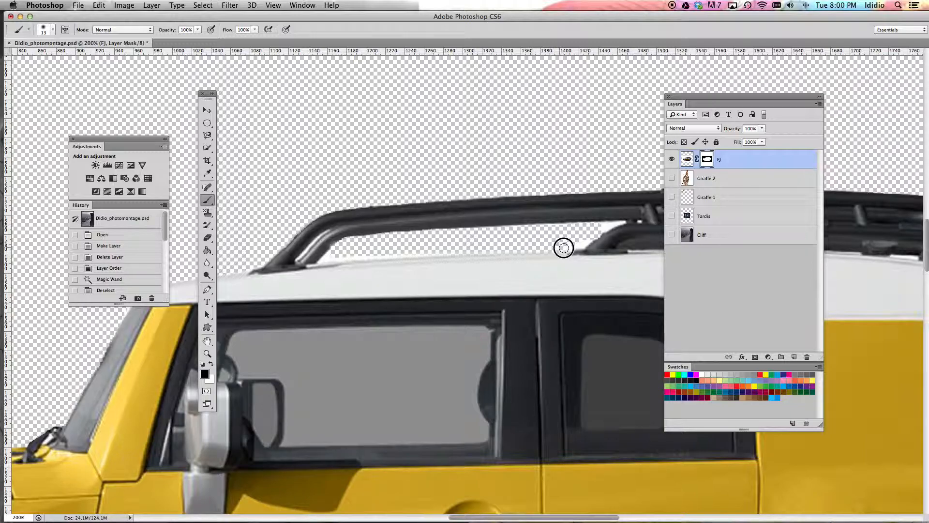
drag(586, 237, 602, 223)
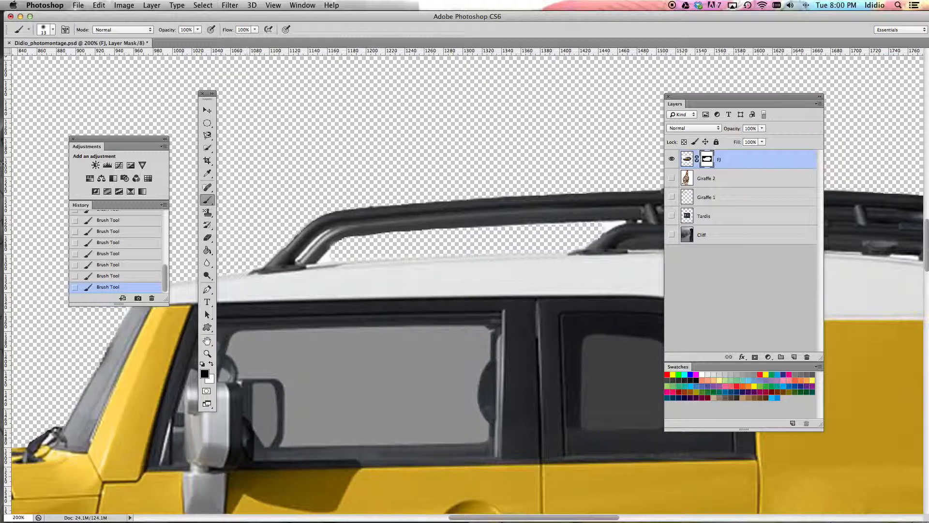
- Reduce the soft brush to 6 px and mask out the leftover white at the front end of the roof rack gap
click(43, 29)
drag(23, 59, 22, 59)
key(super+plus)
key(super+plus)
key(super+plus)
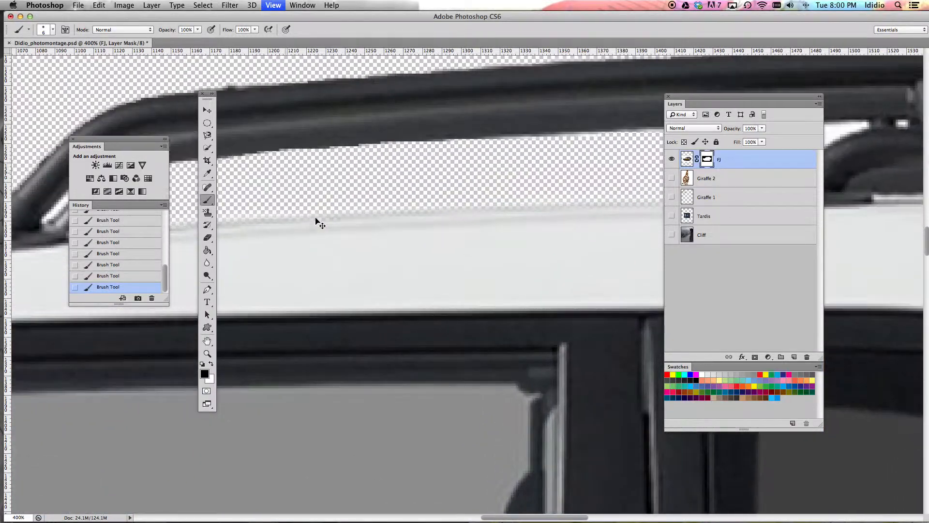
key(space)
mouse_move(325, 171)
mouse_down()
mouse_move(637, 174)
mouse_move(616, 164)
mouse_up()
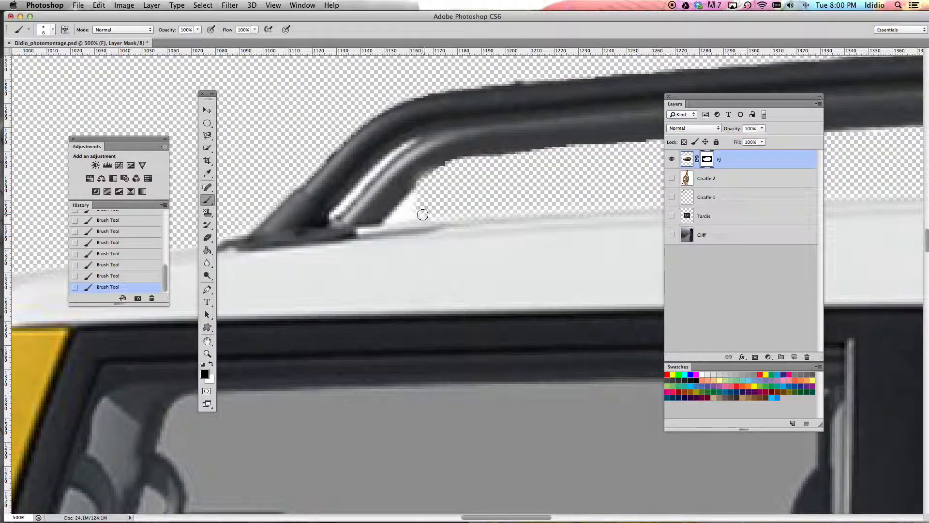
mouse_move(396, 217)
mouse_down()
mouse_move(455, 162)
mouse_move(534, 157)
mouse_up()
mouse_move(595, 197)
mouse_down()
mouse_move(282, 207)
mouse_move(508, 195)
mouse_move(464, 195)
mouse_up()
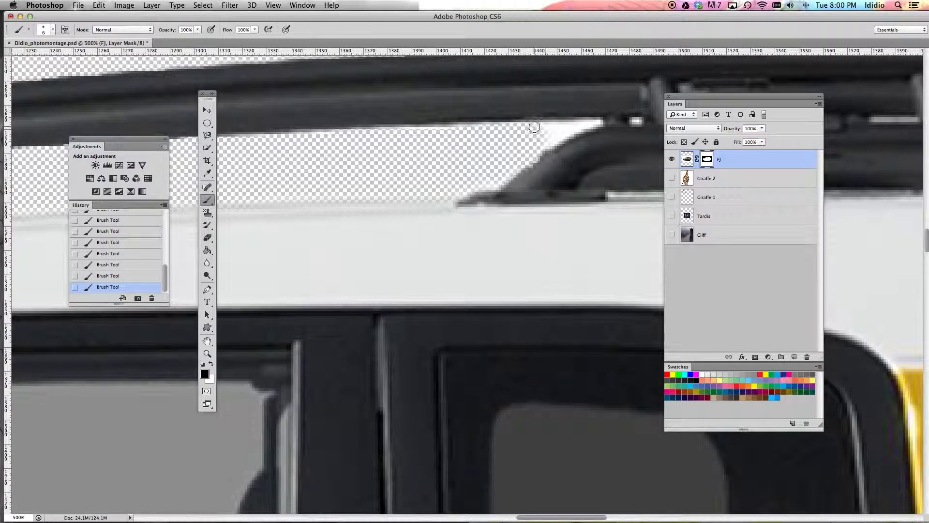
- Set the brush to 1 px and mask out the small white slivers near the roof rack's mounts and inside its front rail
click(52, 30)
drag(21, 62, 5, 63)
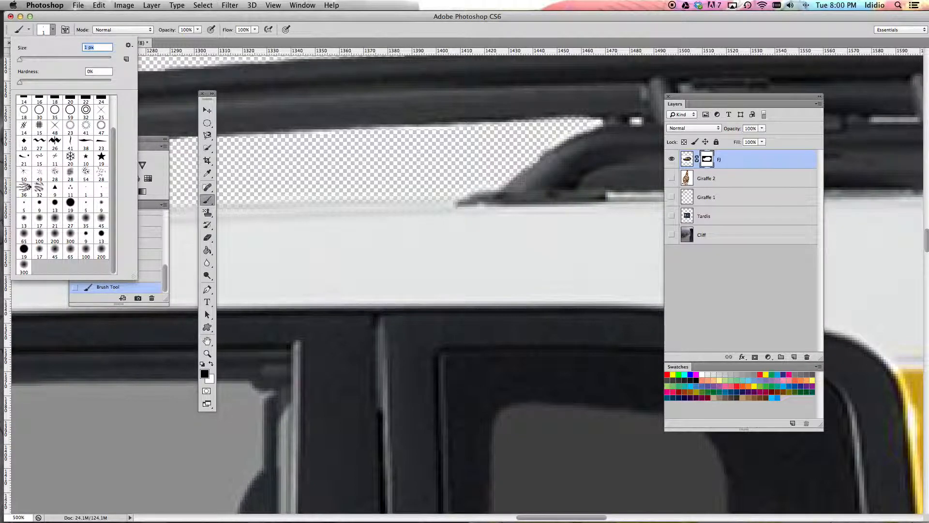
click(599, 120)
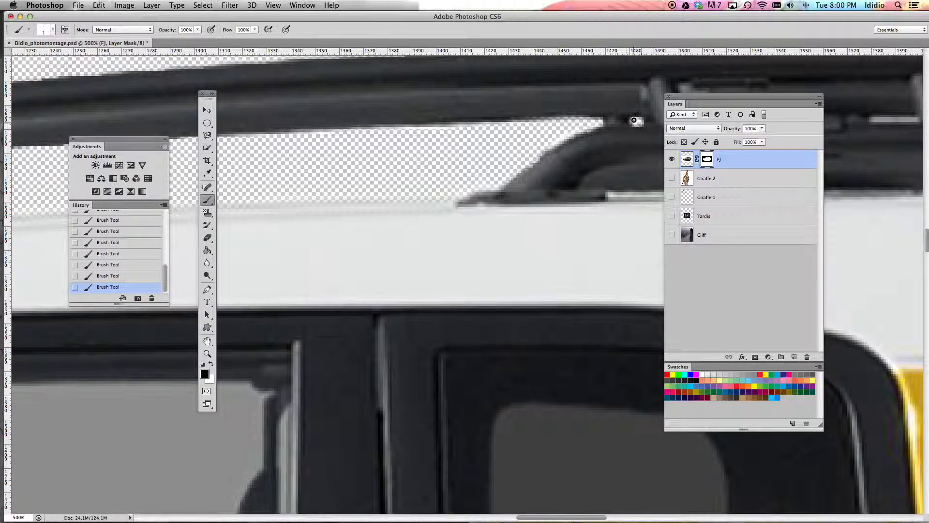
scroll(411, 171, left, 15)
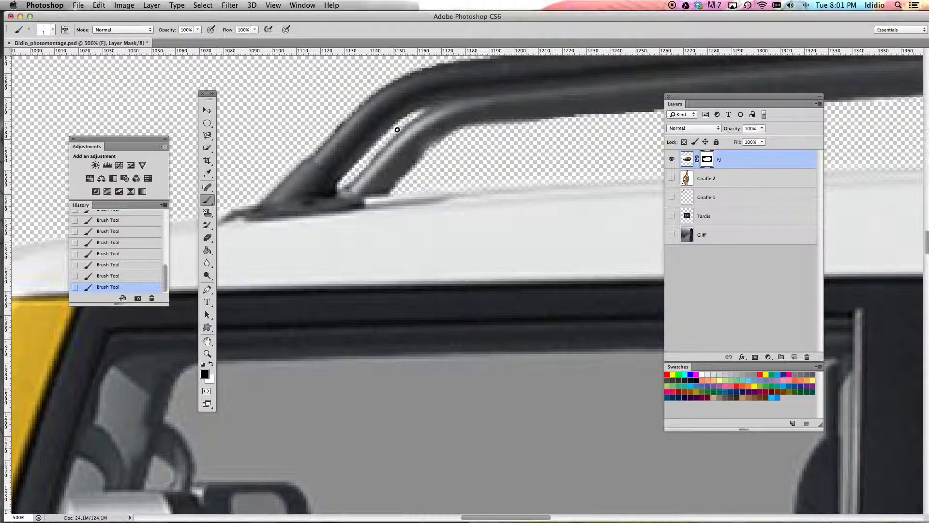
scroll(369, 170, down, 6)
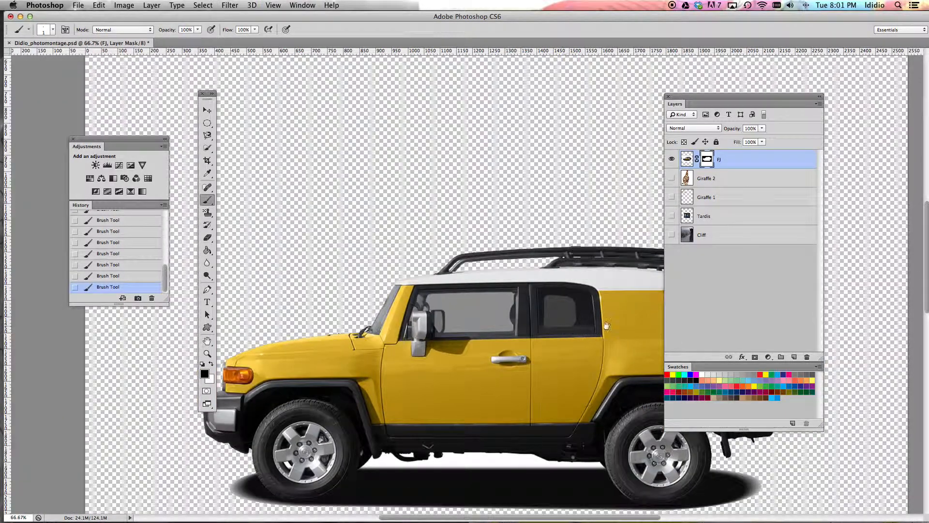
drag(606, 325, 520, 269)
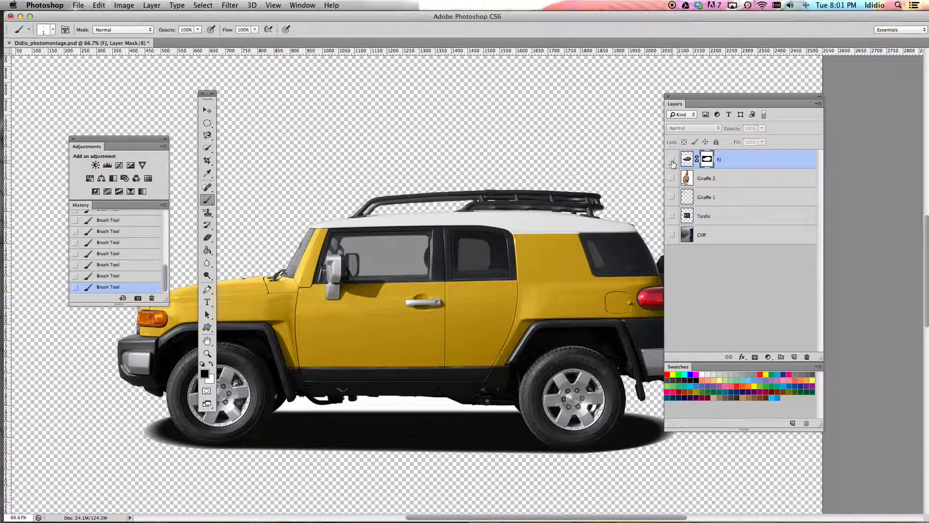
- Hide the FJ and Giraffe 2 layers and make the Giraffe 1 and Tardis layers visible
click(671, 159)
click(671, 178)
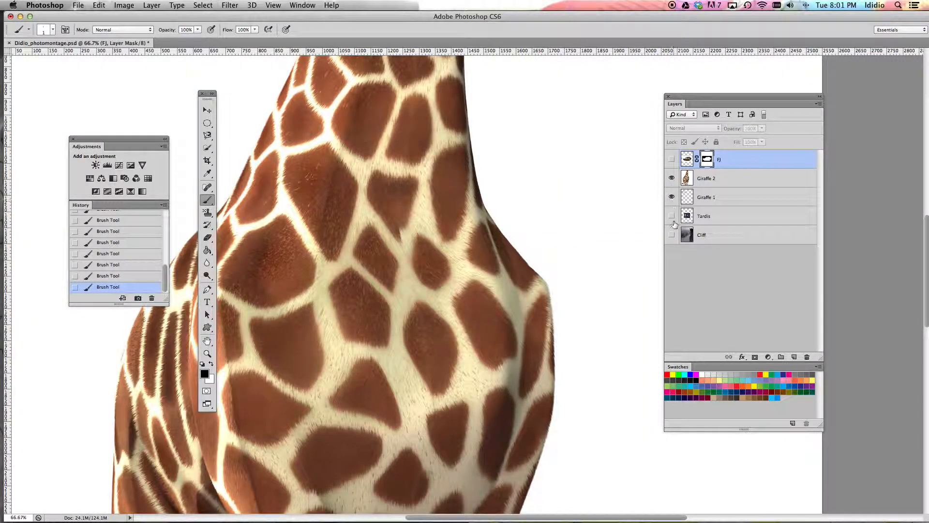
click(672, 178)
click(672, 216)
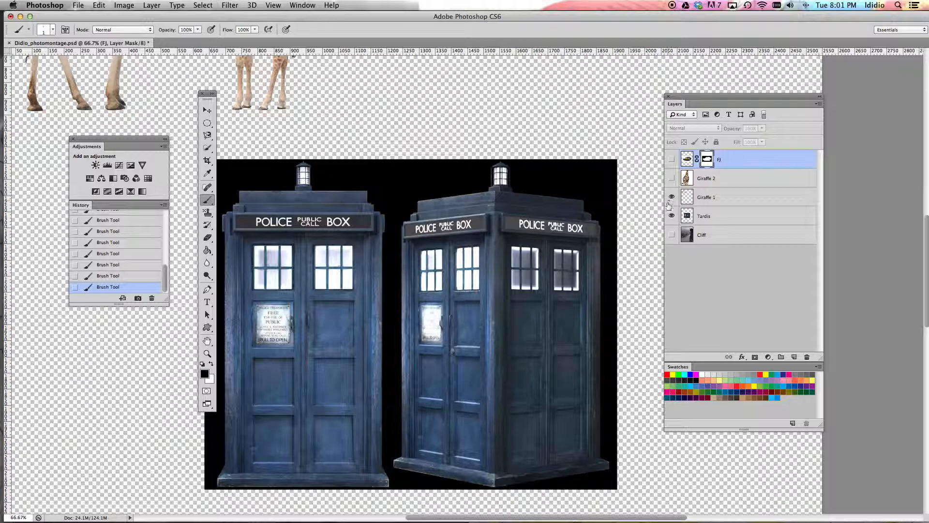